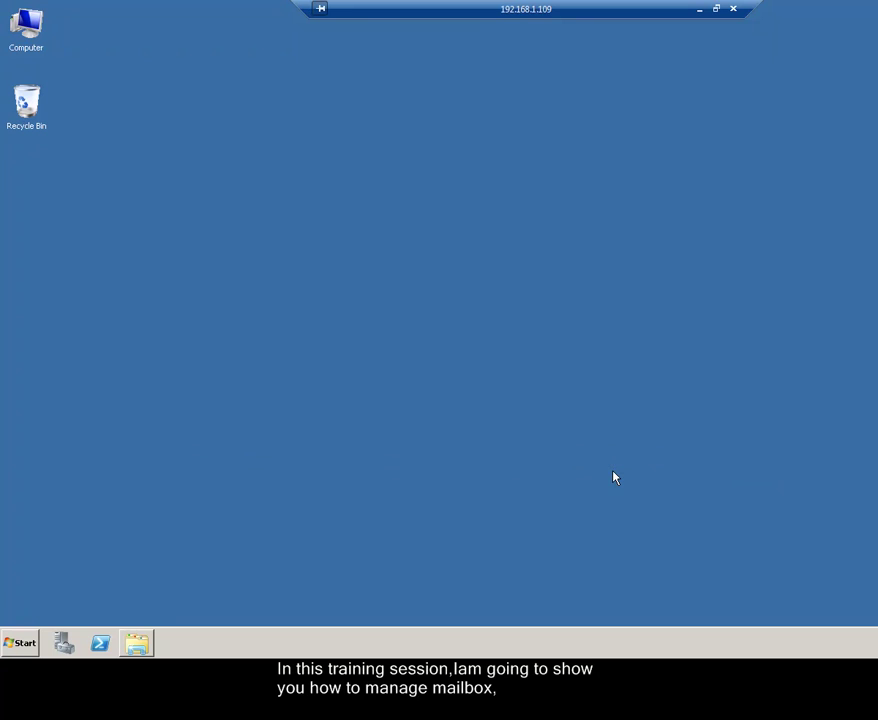
Launch Exchange Management Console and open the Mailbox list under Recipient Configuration.
left_click(30, 643)
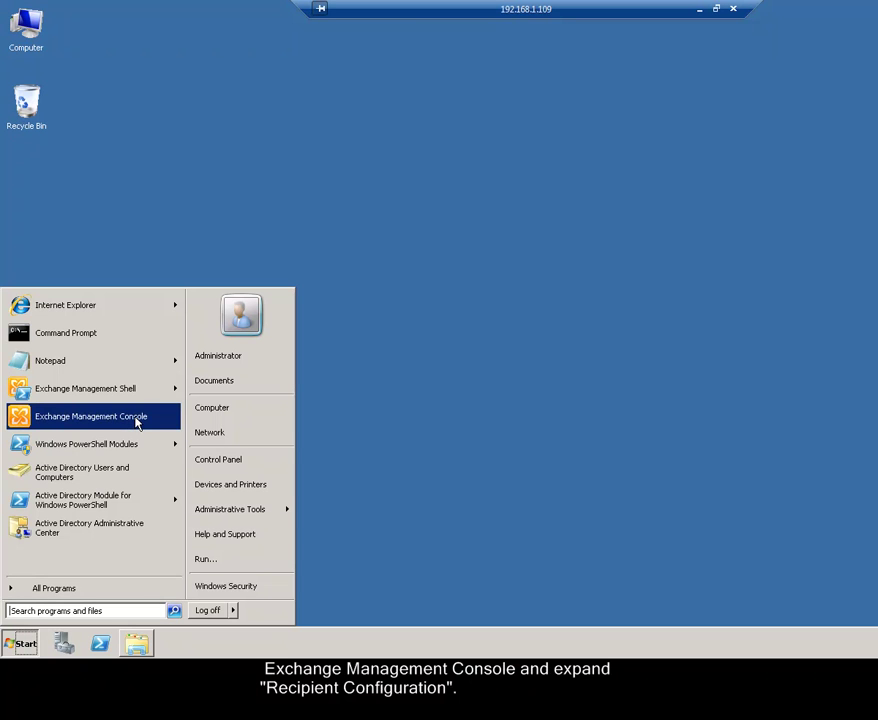
left_click(140, 422)
left_click(23, 106)
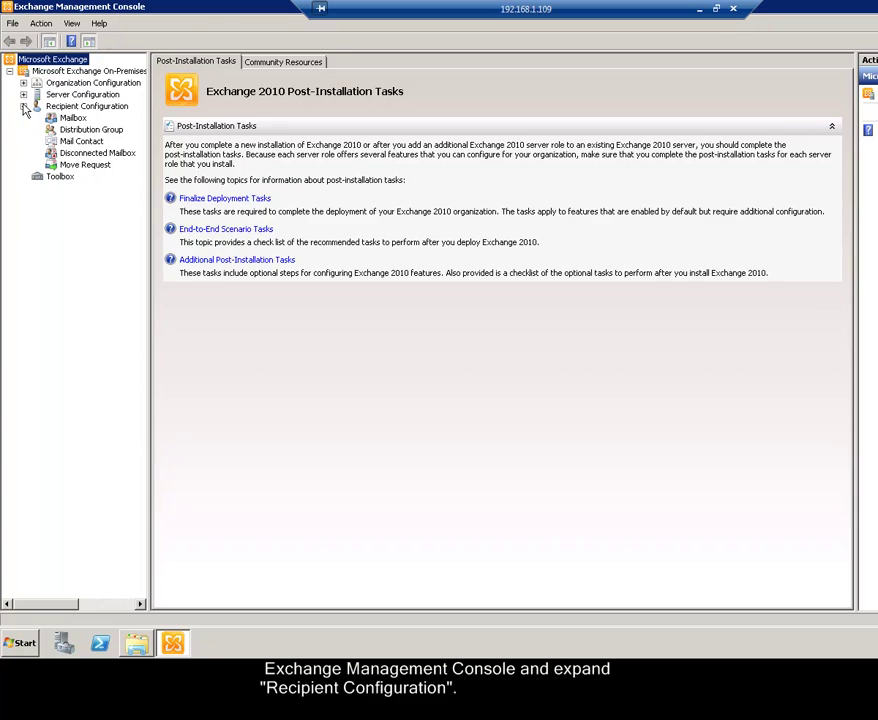
left_click(73, 118)
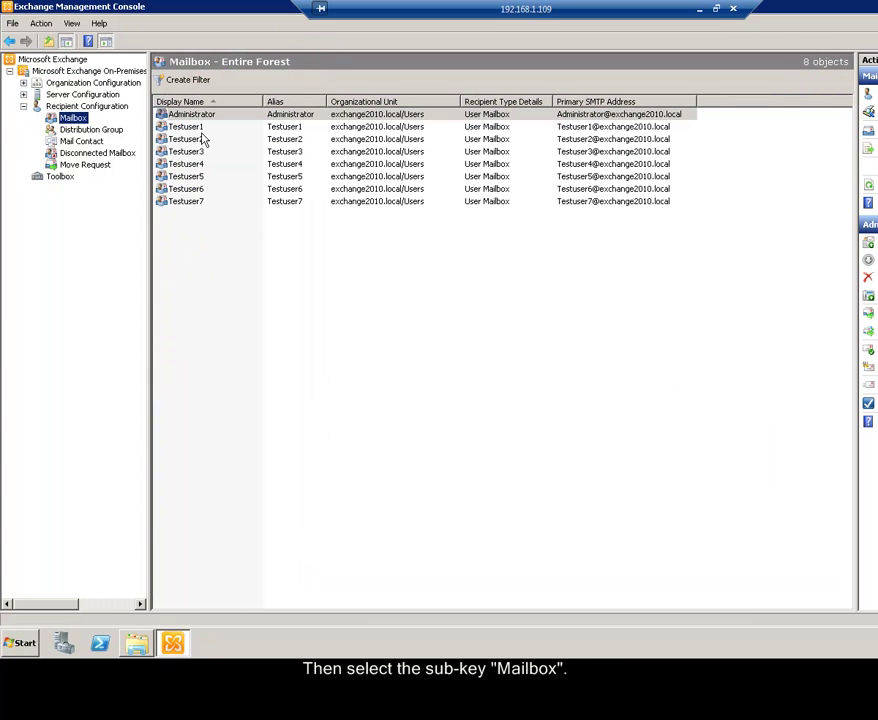
Browse the eight mailboxes in the list and select Testuser1's mailbox.
left_click(199, 118)
left_click(197, 128)
left_click(196, 140)
left_click(196, 165)
Open Testuser1's mailbox properties and look through its tabs, ending on Mailbox Features.
right_click(199, 130)
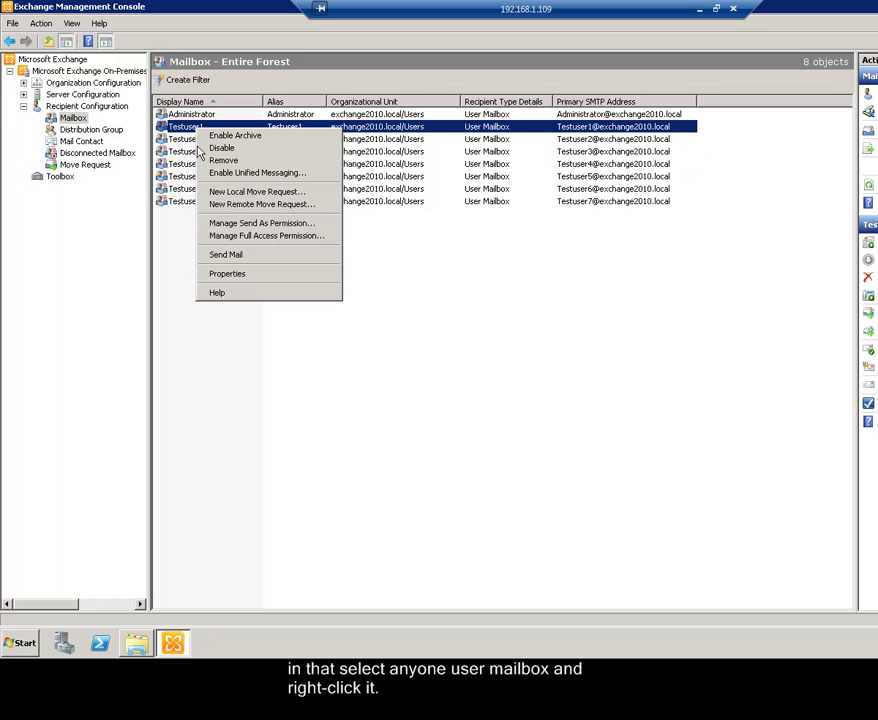
left_click(222, 273)
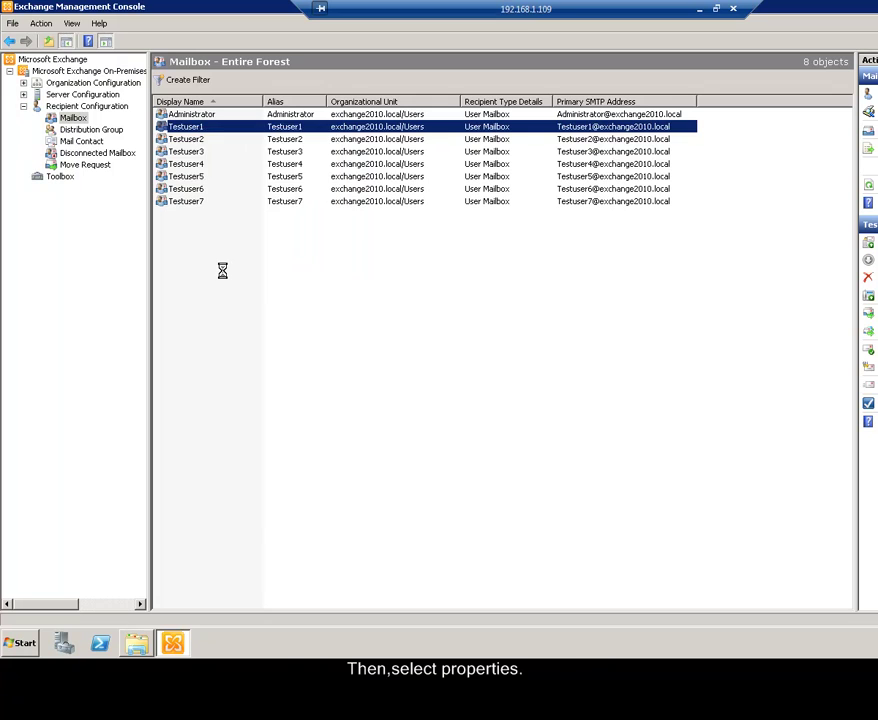
left_click(206, 174)
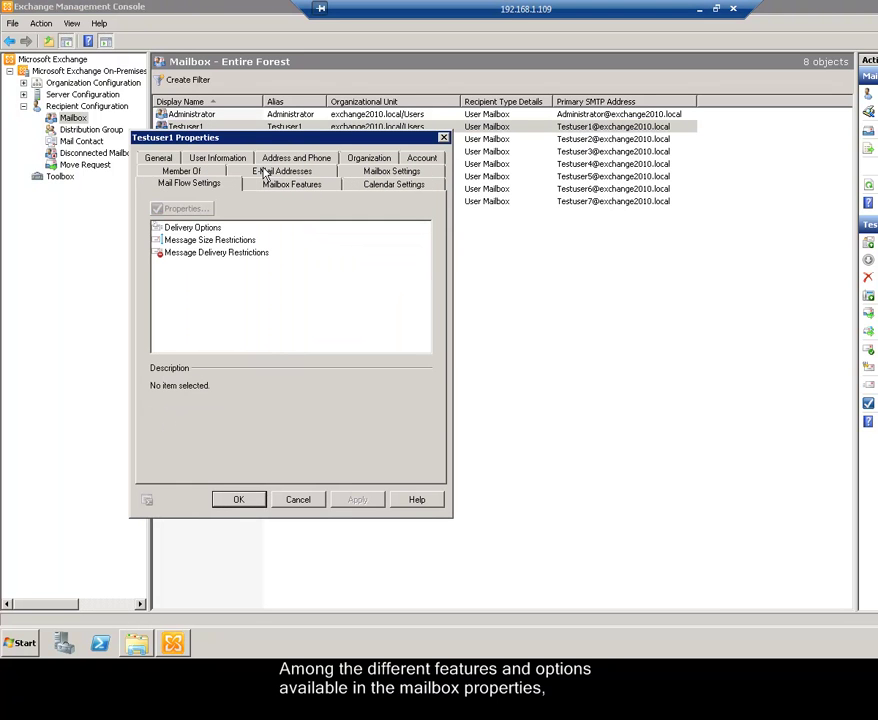
left_click(377, 174)
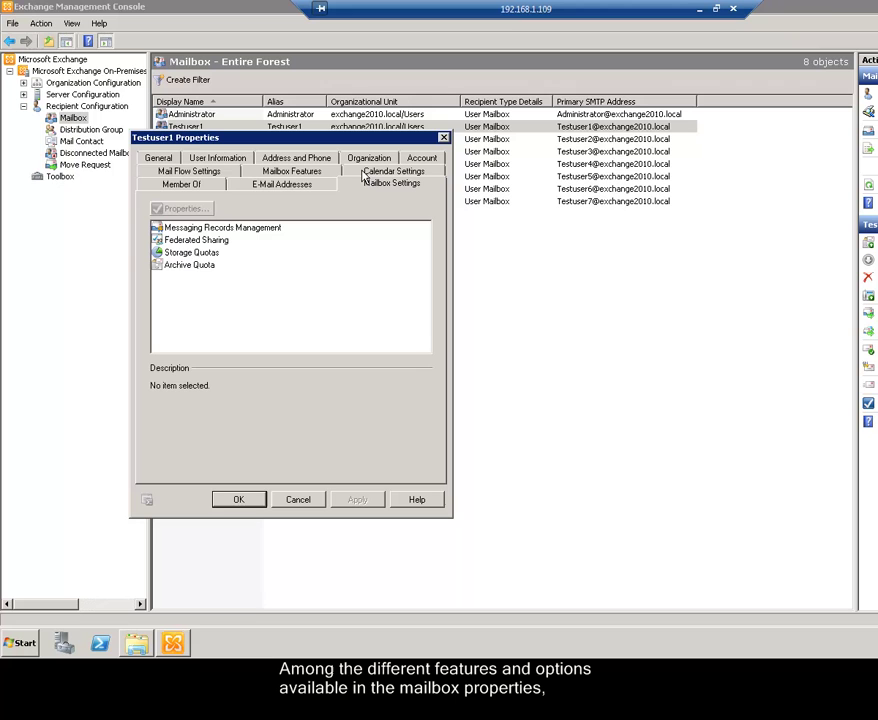
left_click(288, 186)
left_click(210, 188)
left_click(272, 172)
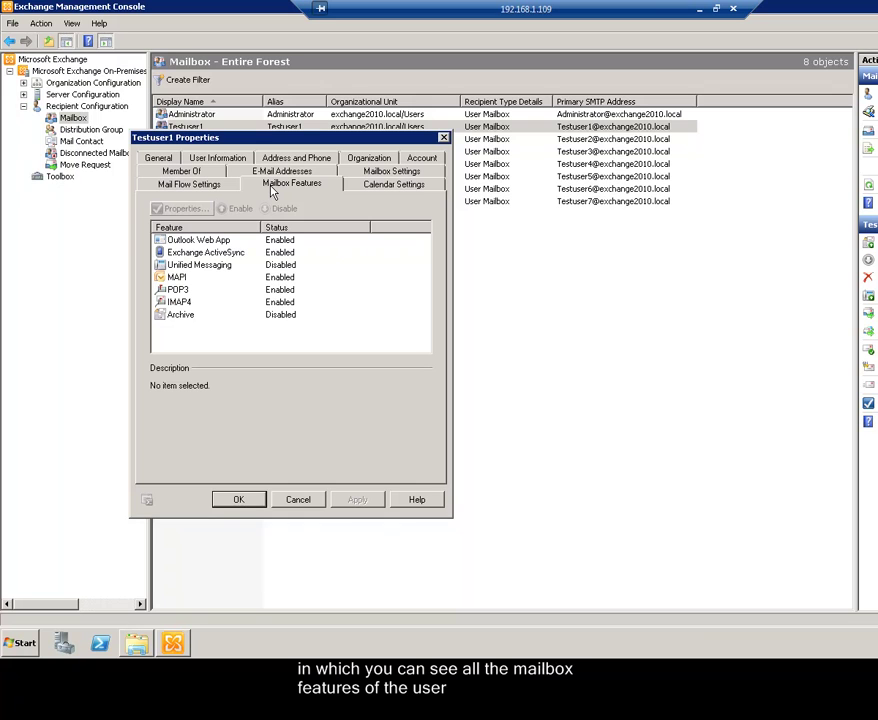
Review the listed mailbox features, then set Outlook Web App to Disabled.
left_click(215, 240)
left_click(213, 254)
left_click(205, 265)
left_click(183, 278)
left_click(183, 290)
left_click(181, 314)
left_click_drag(213, 137, 220, 139)
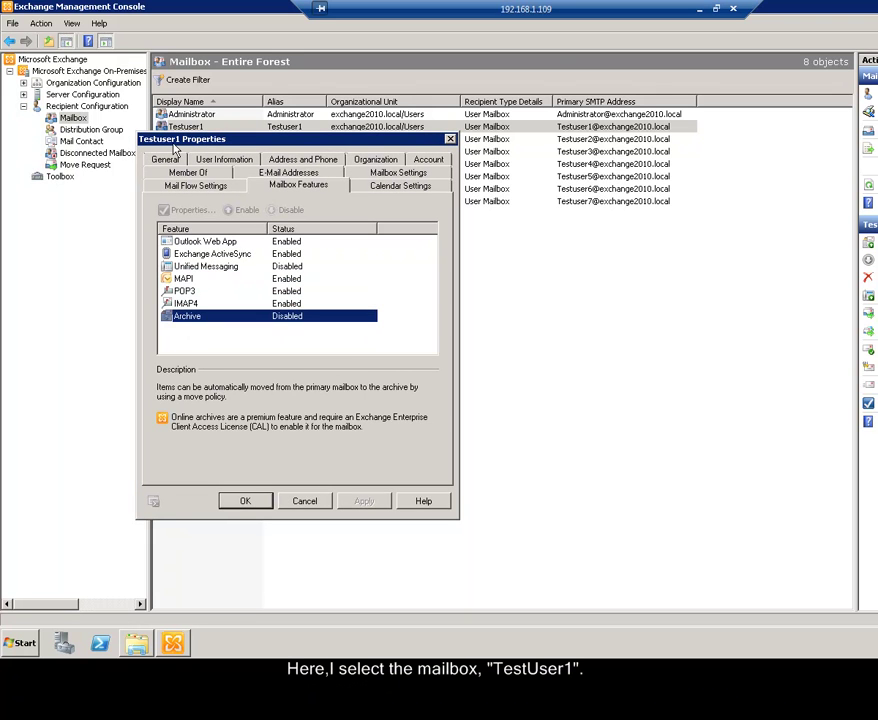
left_click(212, 246)
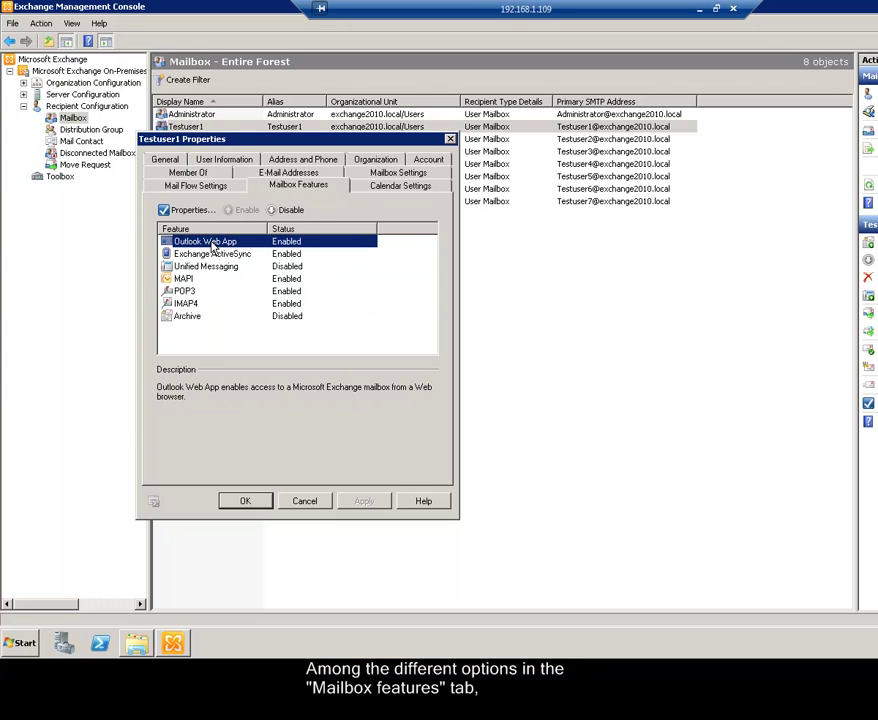
left_click(286, 210)
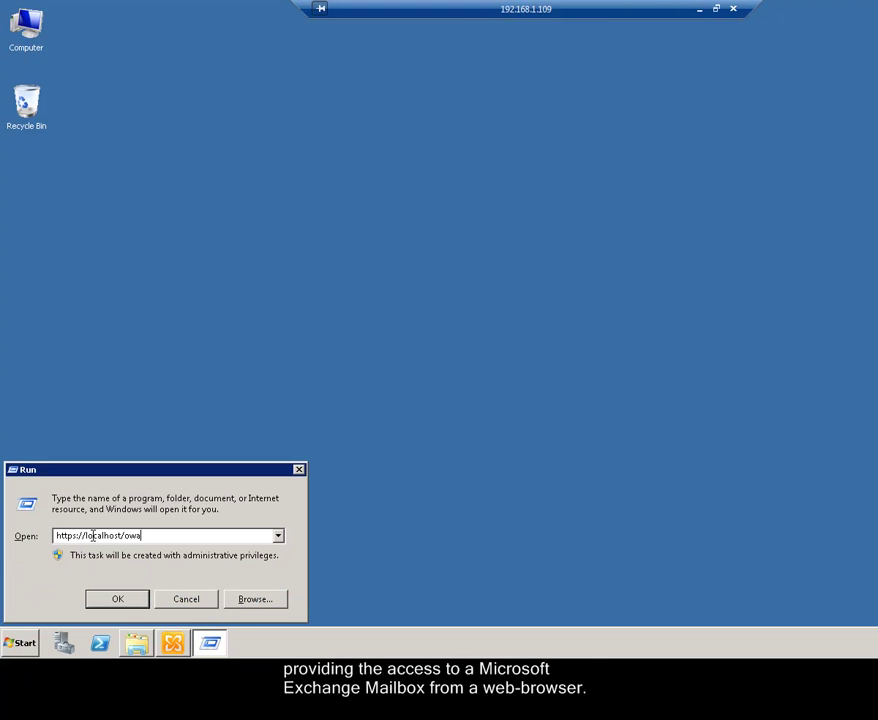
left_click(119, 599)
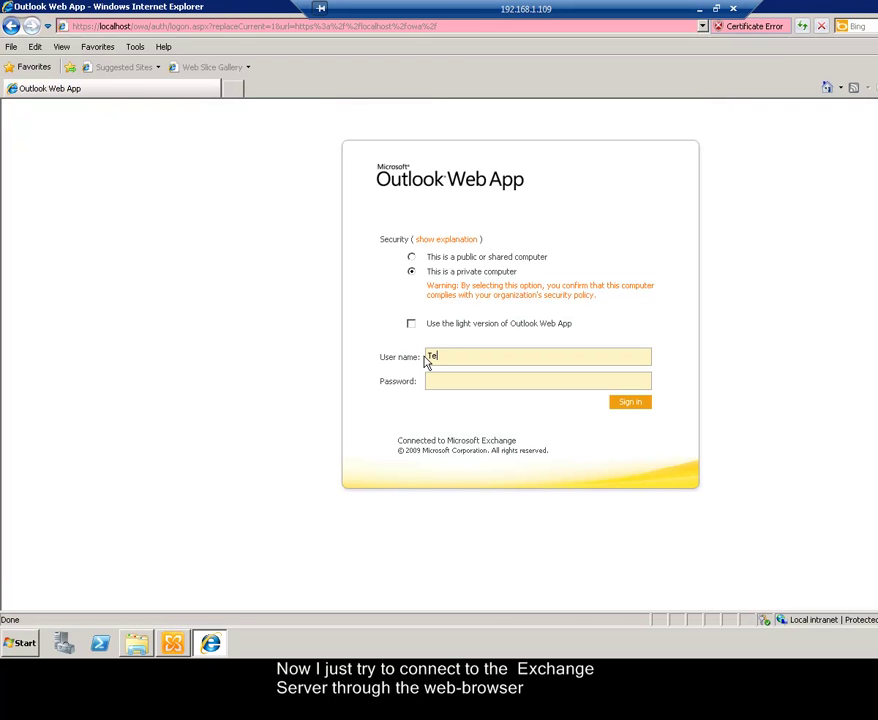
type("stUser1")
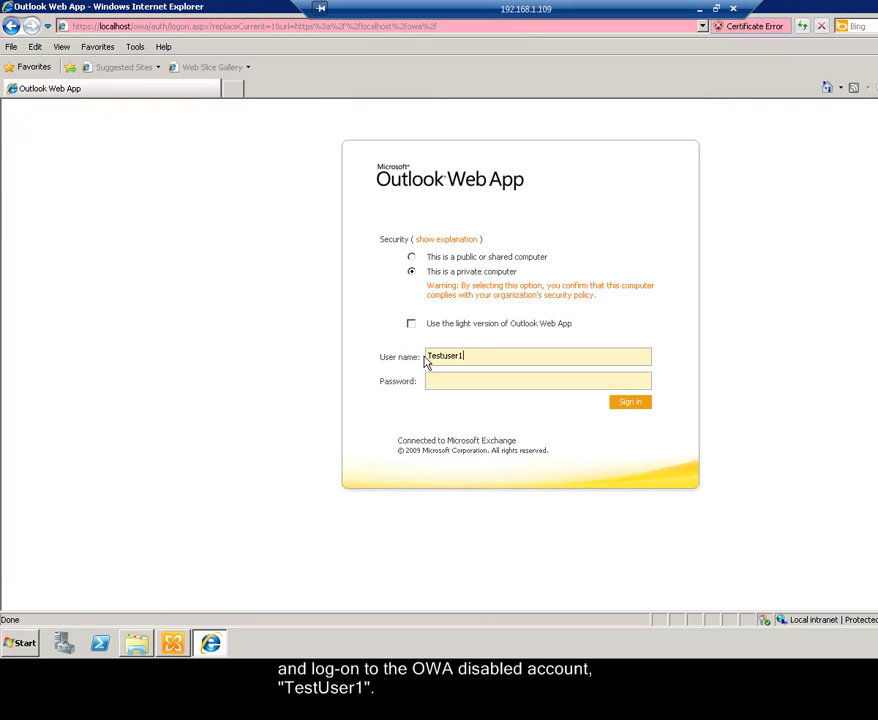
left_click_drag(467, 358, 412, 362)
left_click(445, 380)
type("************")
left_click(623, 404)
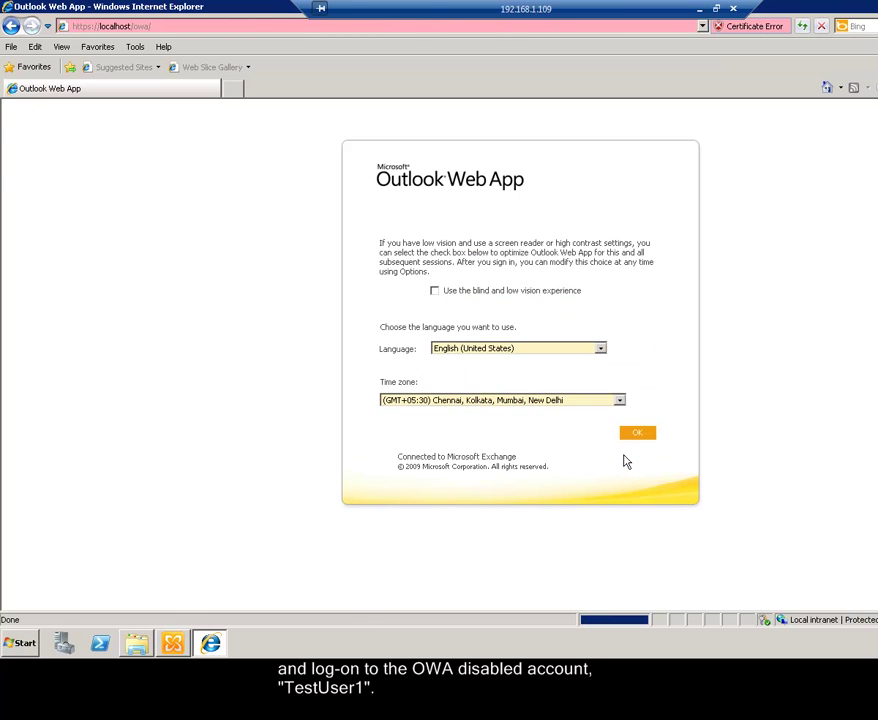
left_click(636, 434)
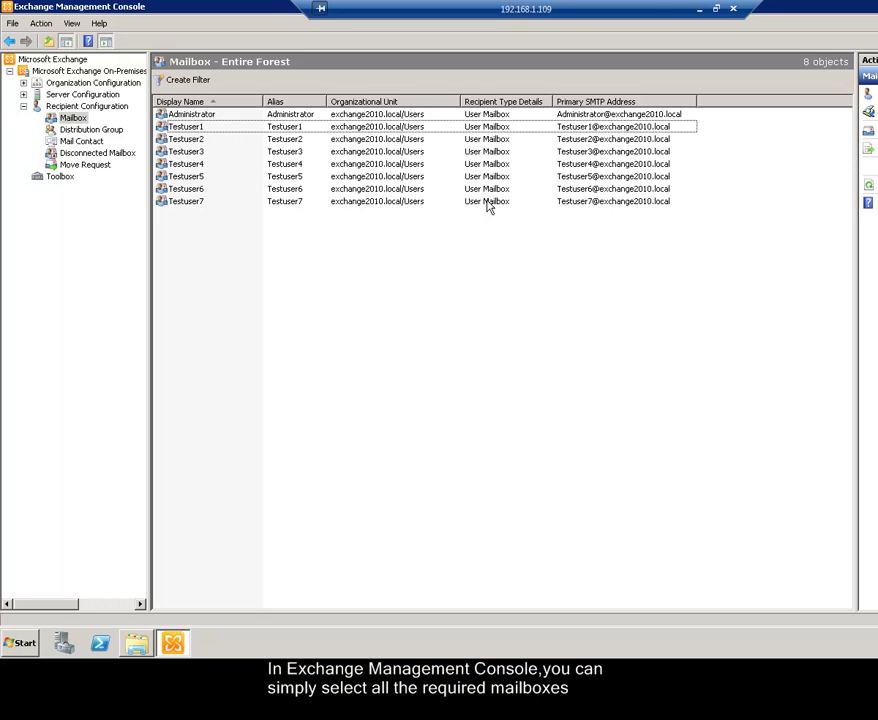
Select all eight mailboxes, disable Outlook Web App in their shared properties, and confirm the bulk edit.
left_click(488, 204)
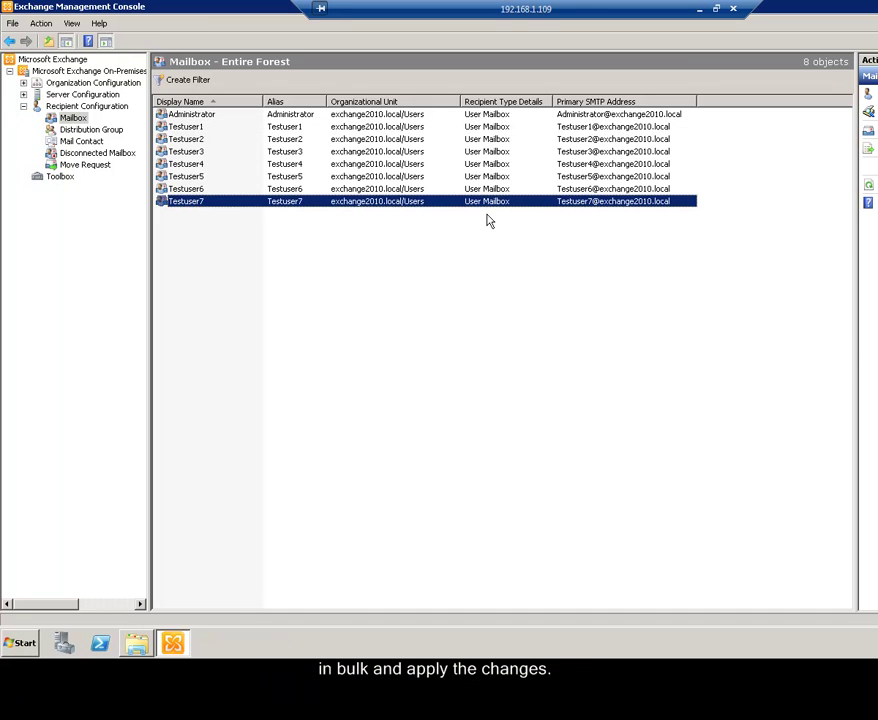
key("ctrl+a")
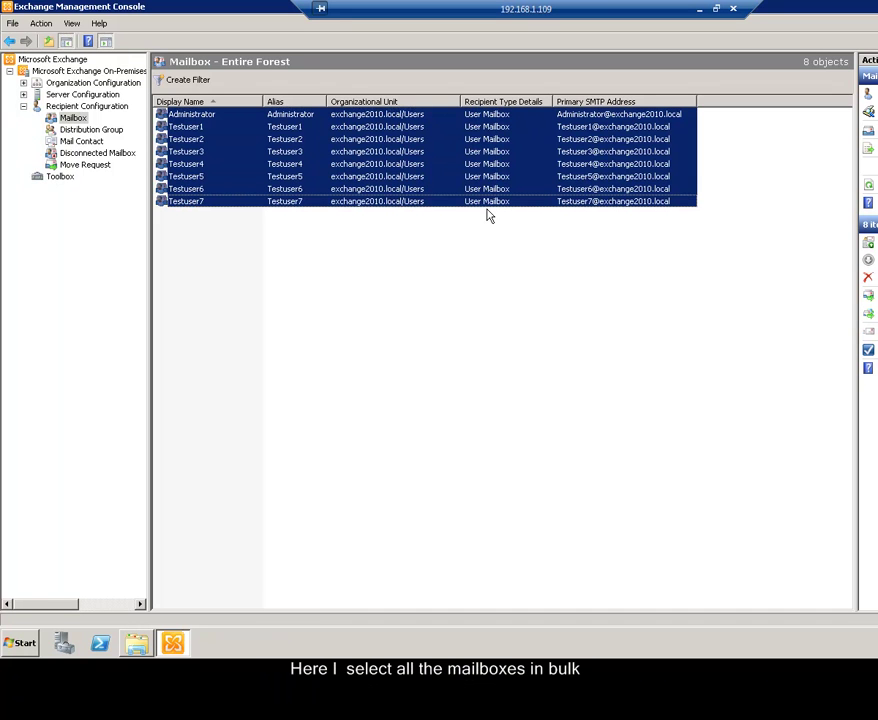
right_click(485, 206)
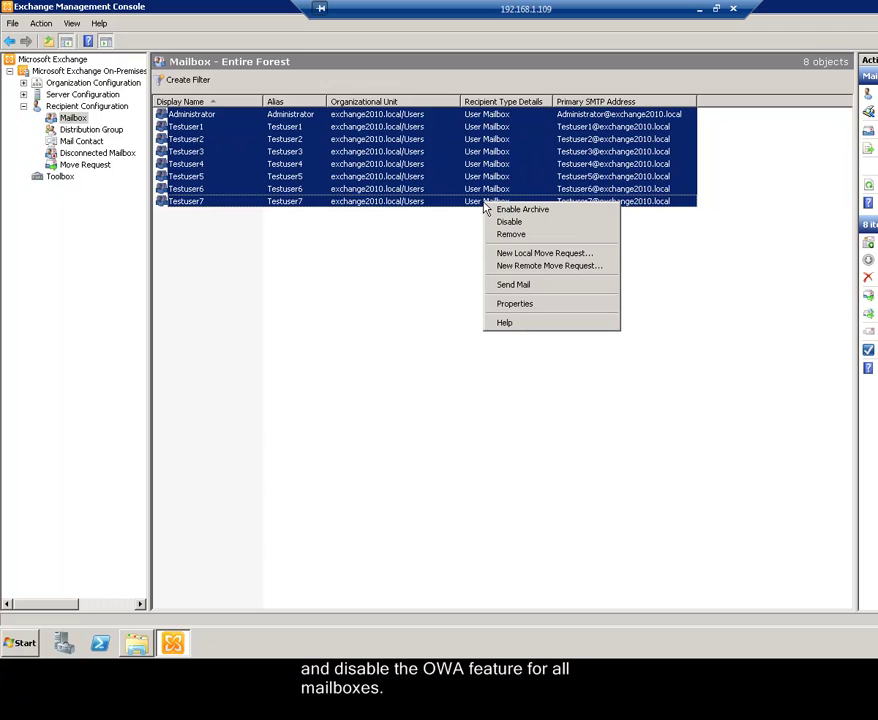
left_click(515, 303)
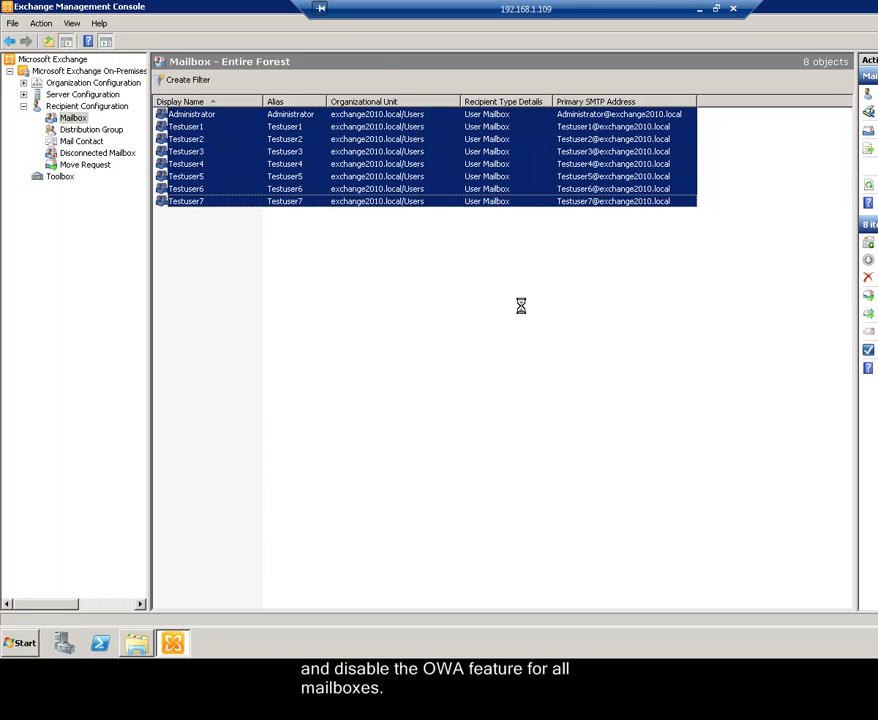
left_click(233, 116)
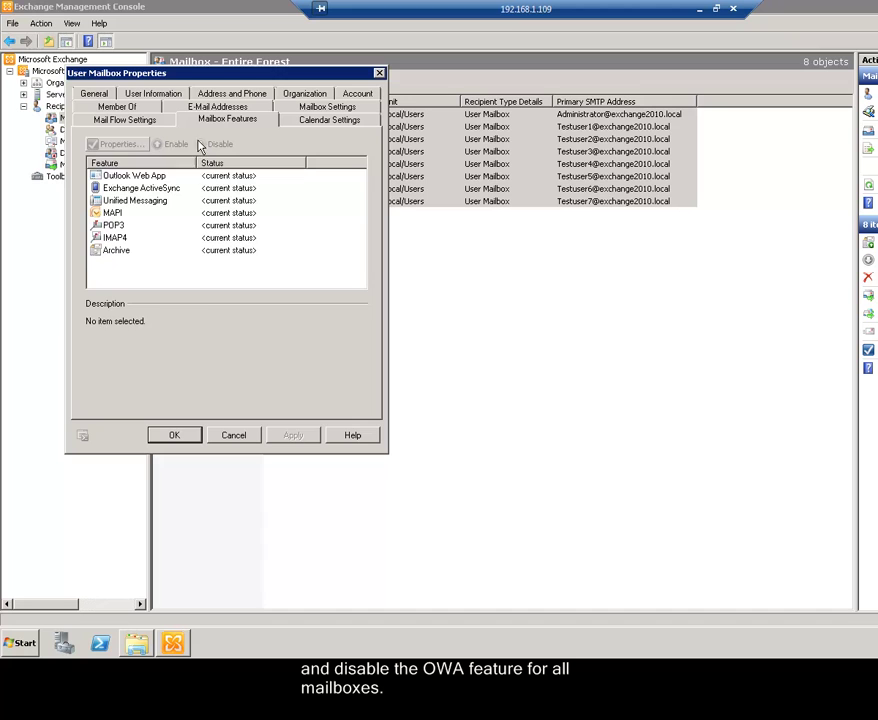
left_click(160, 175)
left_click(218, 146)
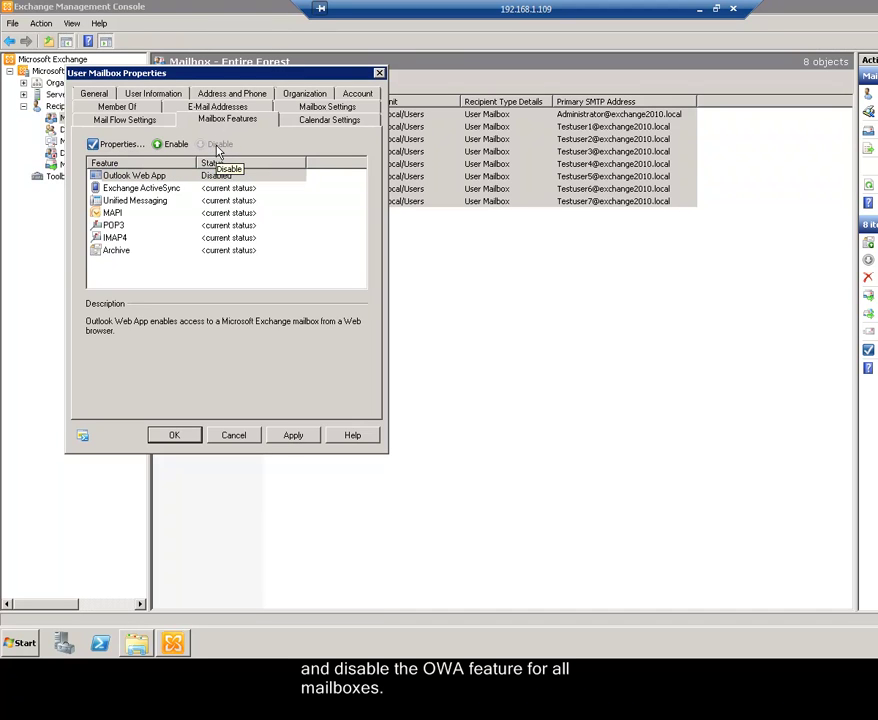
left_click(292, 436)
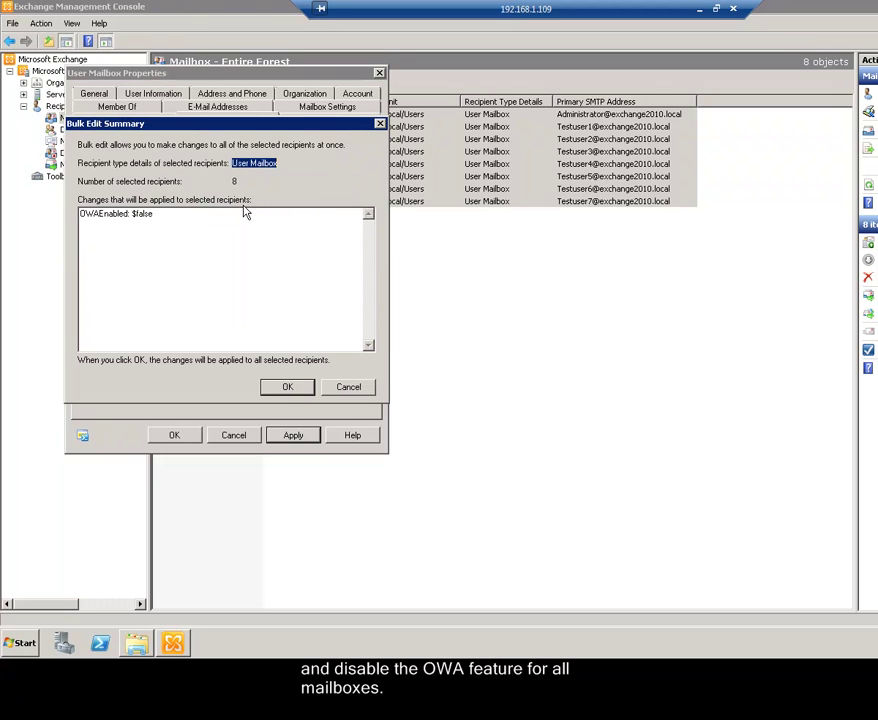
left_click(285, 387)
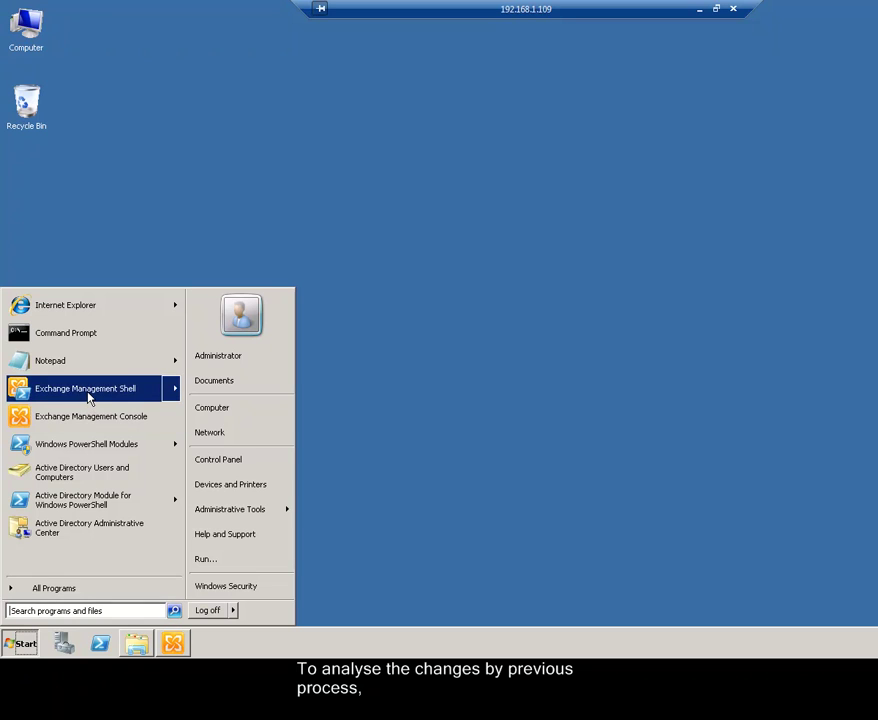
Launch Exchange Management Shell from the Start menu and enter cls to clear it.
mouse_move(88, 397)
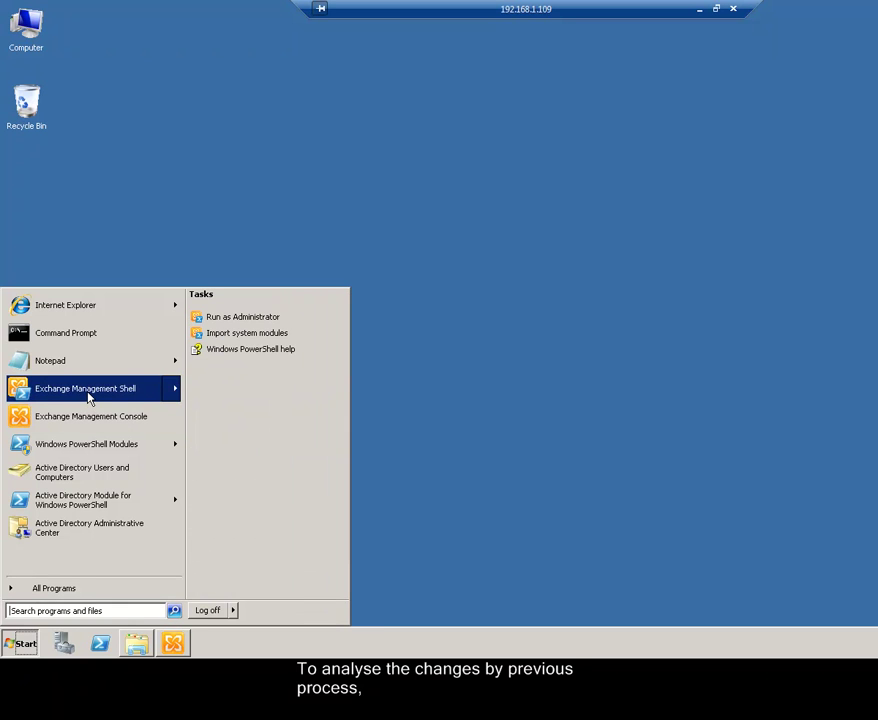
left_click(268, 318)
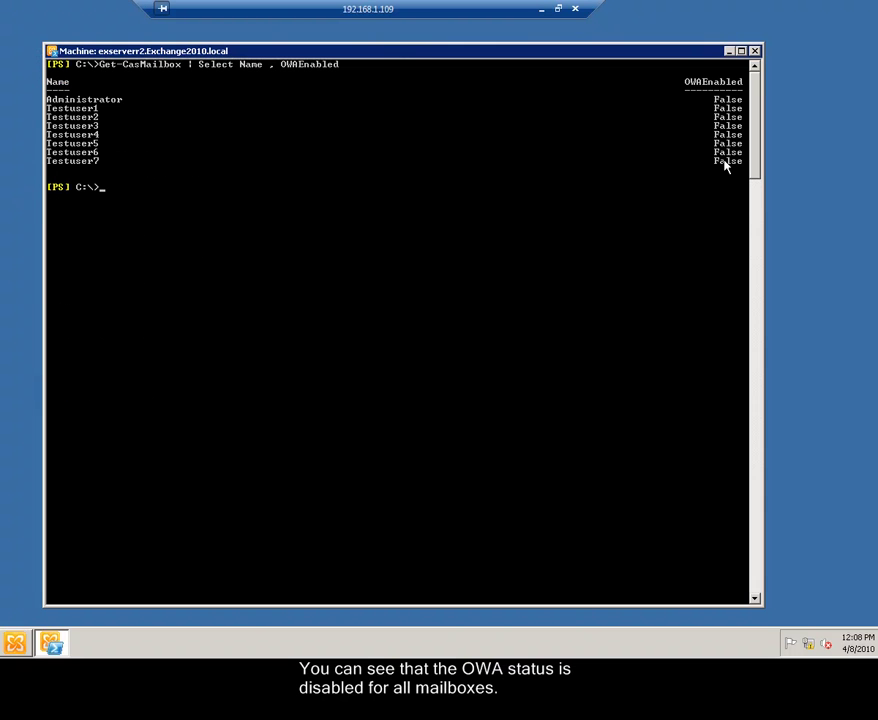
type("cls")
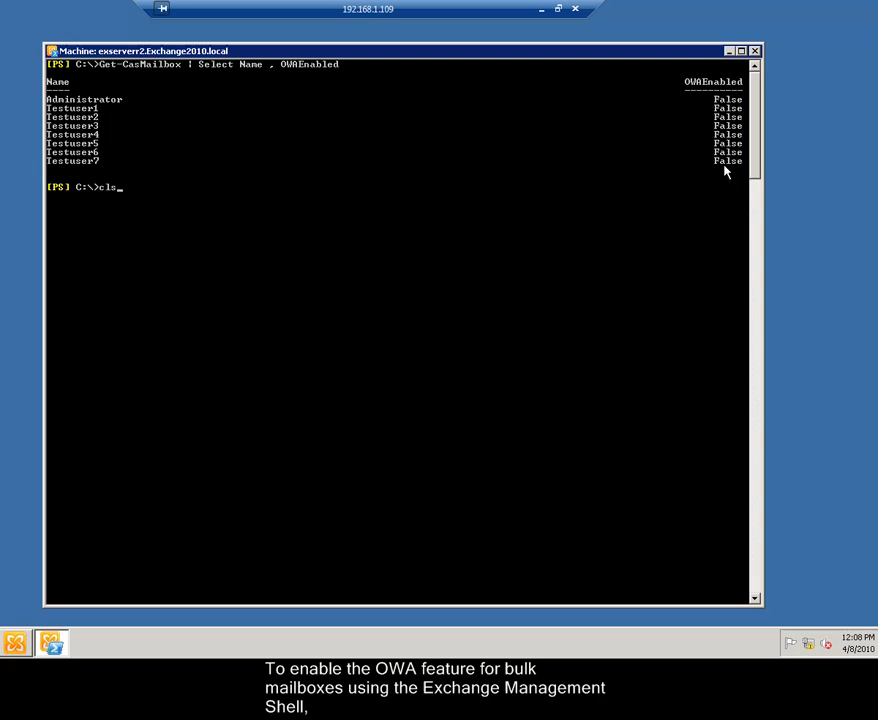
Run Get-CasMailbox -Resultsize Unlimited | Set-CasMailbox -OWAEnabled:$True -Confirm:$False to re-enable OWA.
key("Return")
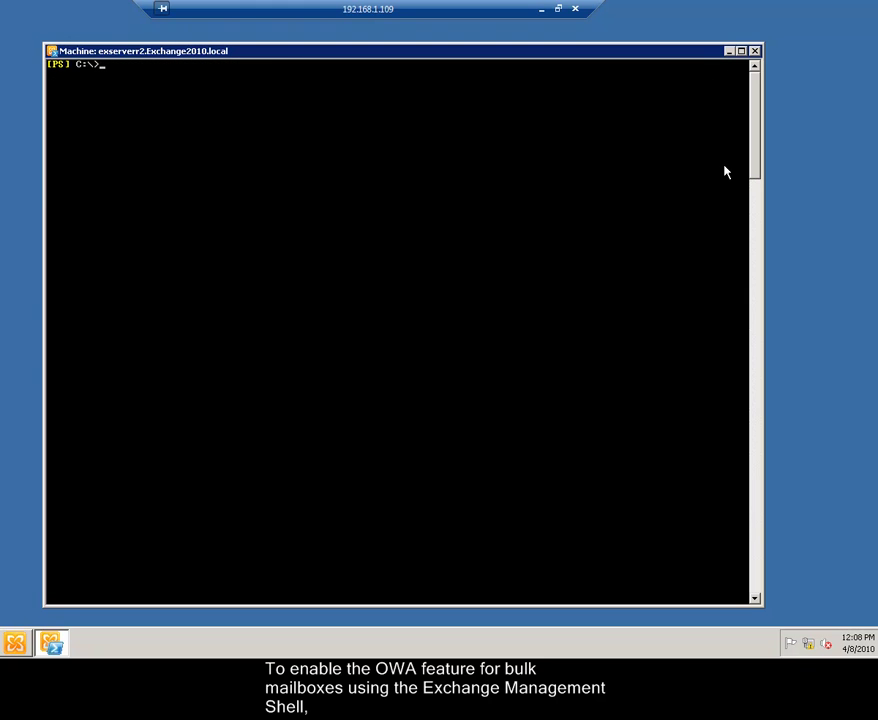
type("Get-CasMailbox -Resultsize Unlimited | Set-CasMailbox -OWAEnabled:$True -Confirm:$False")
key("Return")
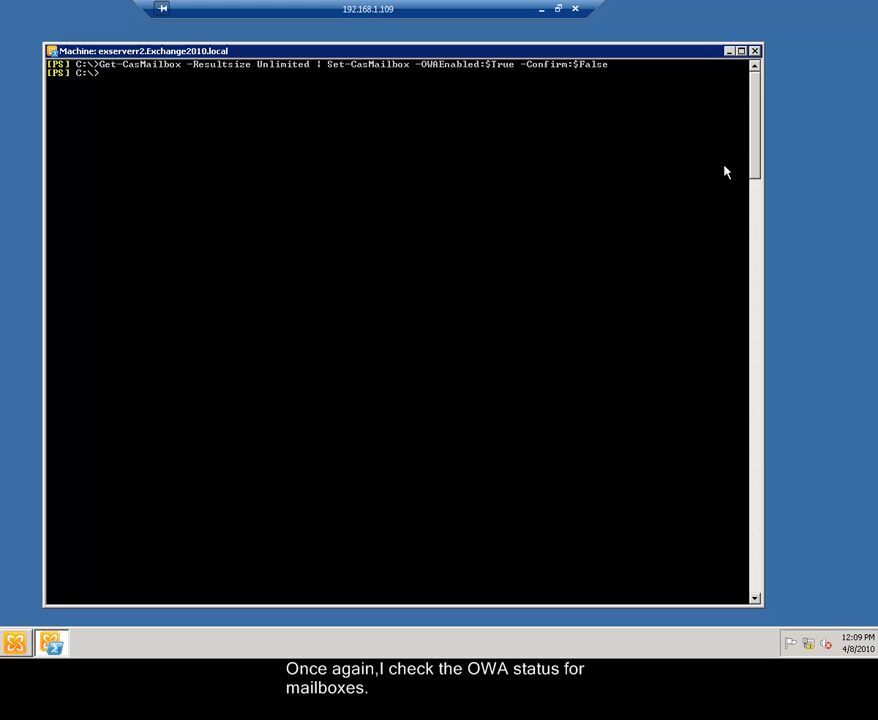
Run Get-CasMailbox | Select Name , OWAEnabled to verify all eight mailboxes show True.
type("Get-")
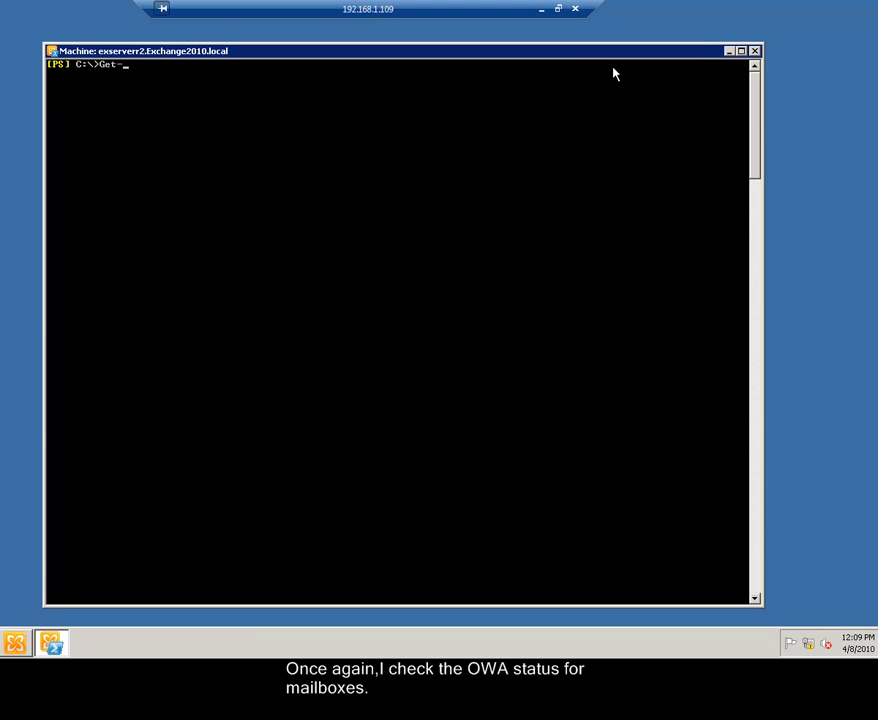
type("Cas")
type("Mailbox | Select Name , OWAEnabled")
key("Return")
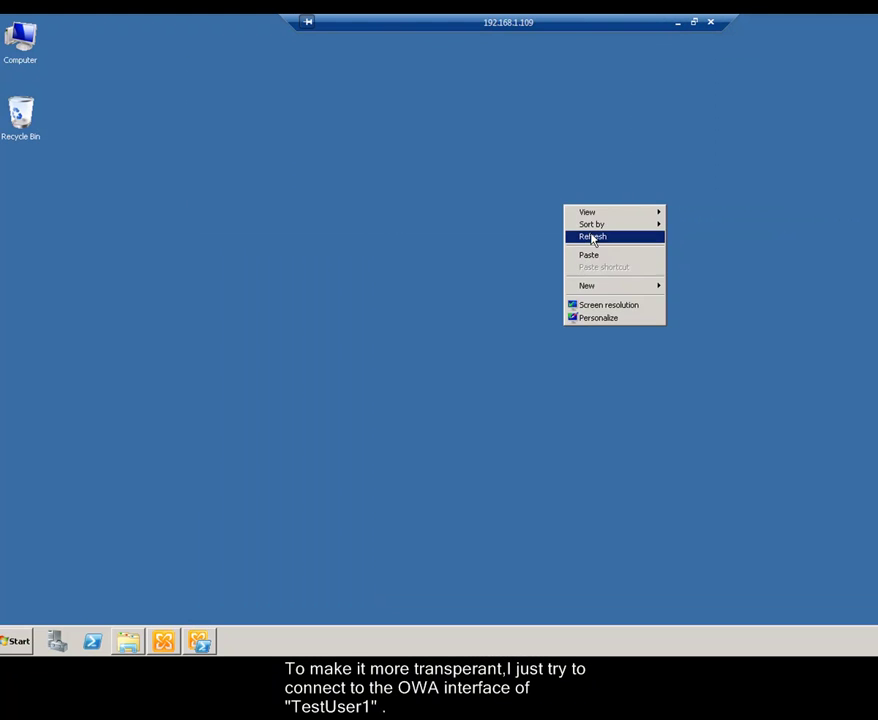
left_click(592, 236)
key("super+r")
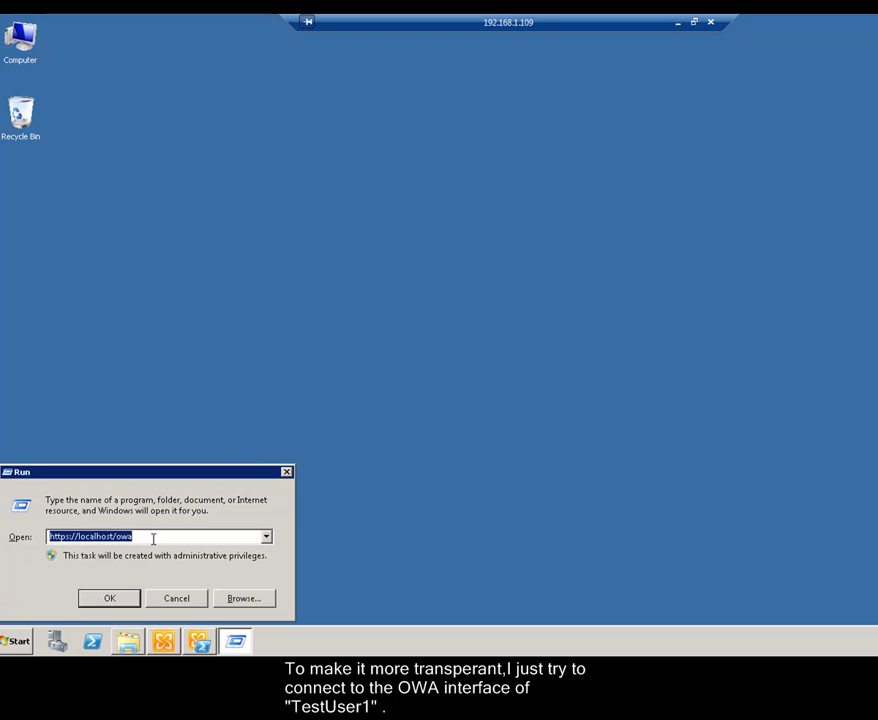
left_click(153, 537)
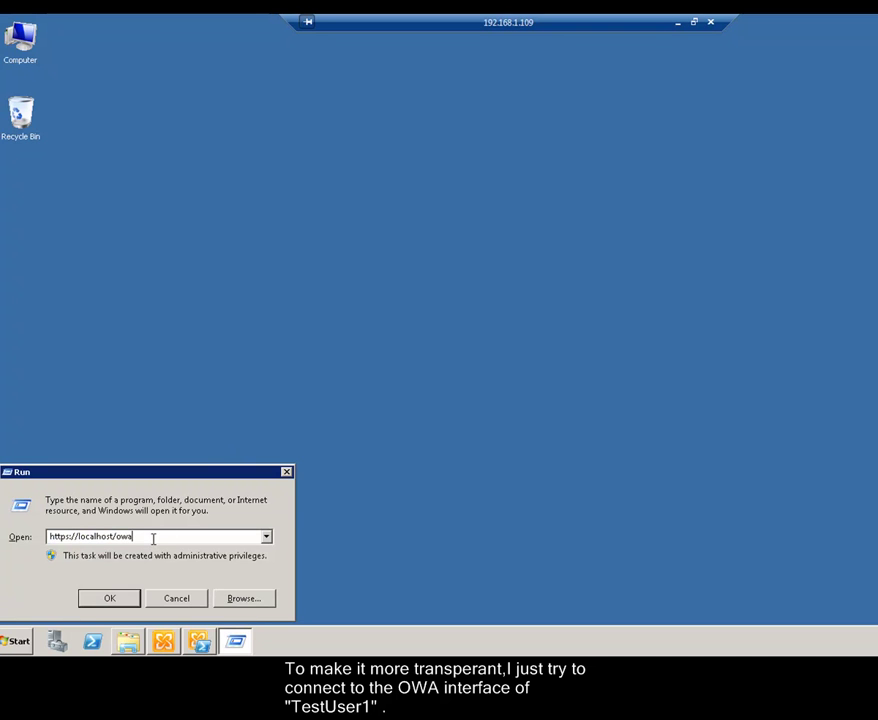
left_click(119, 600)
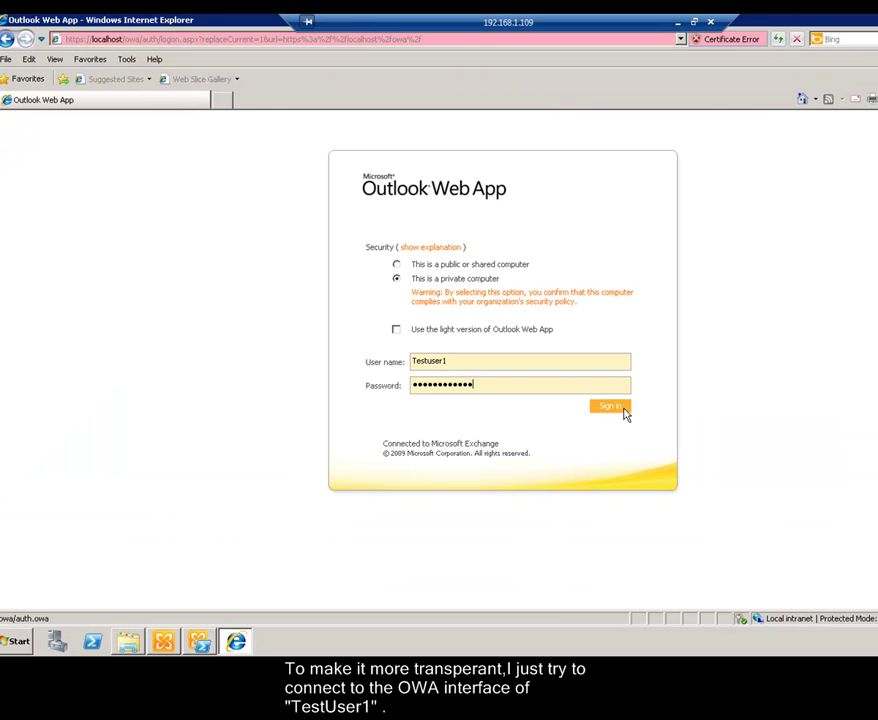
left_click(623, 408)
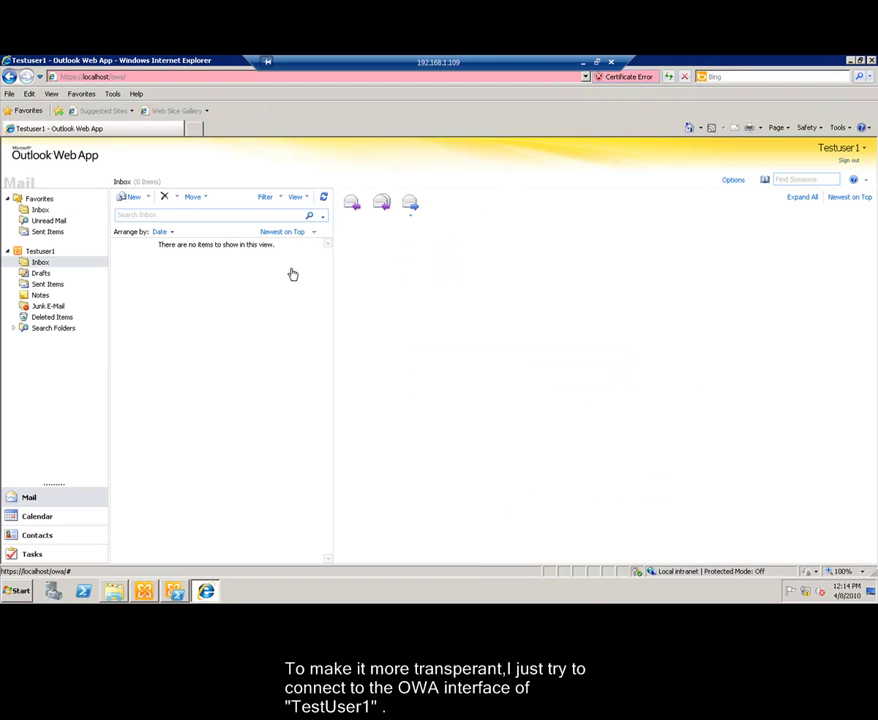